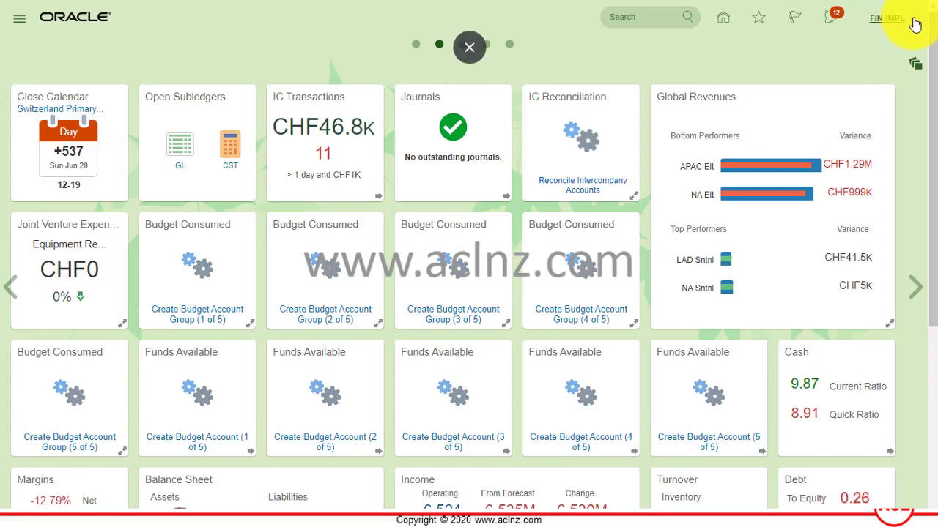
# - Check the application's version details in the About This Application information and close it
pyautogui.click(915, 24)
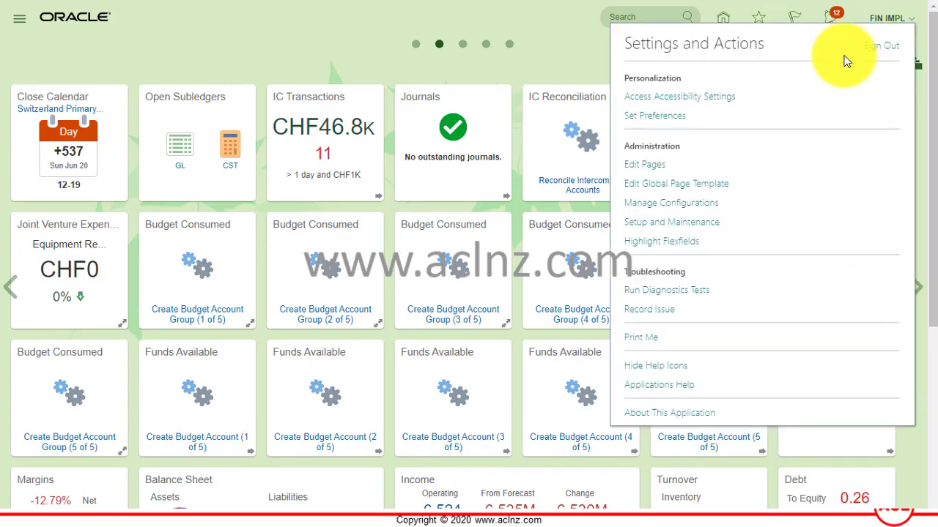
pyautogui.click(658, 414)
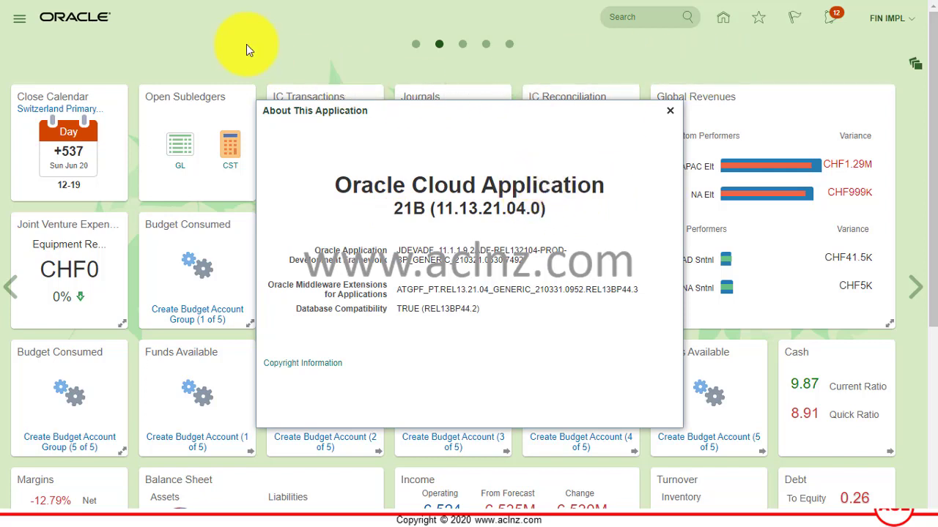
pyautogui.click(670, 111)
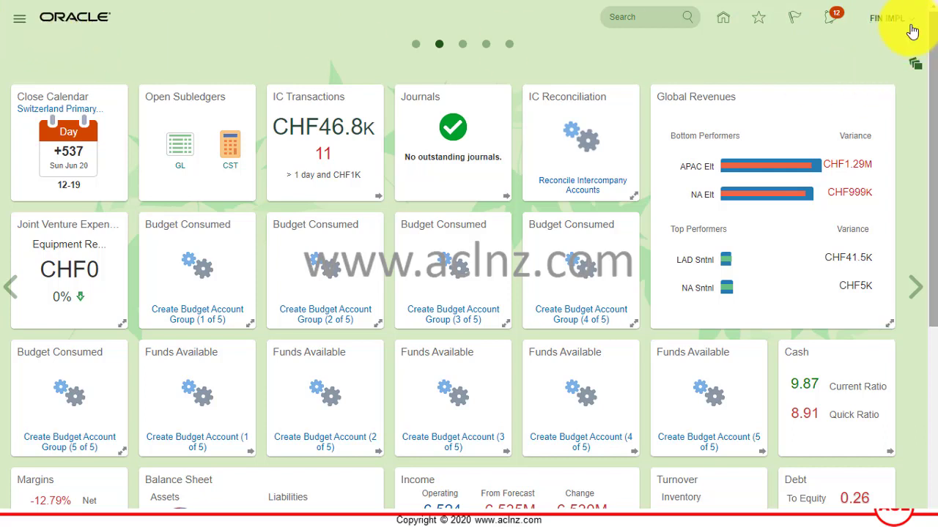
# - Open the Sandboxes page from the additional Configuration entries of the Navigator
pyautogui.click(18, 22)
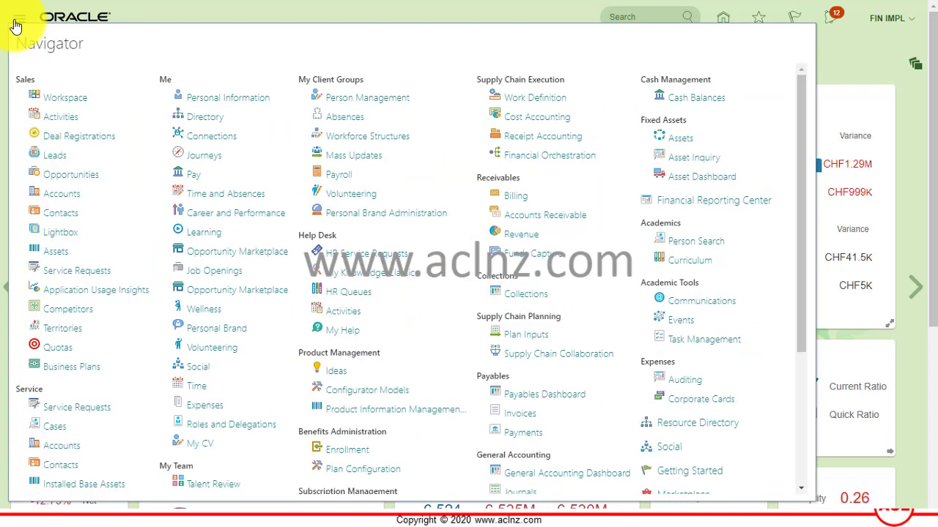
pyautogui.scroll(-5, 590, 195)
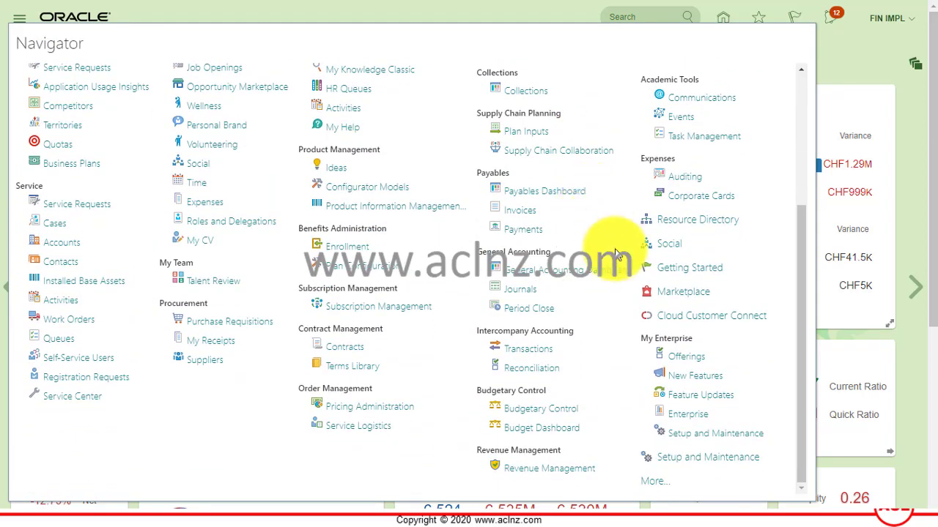
pyautogui.click(652, 482)
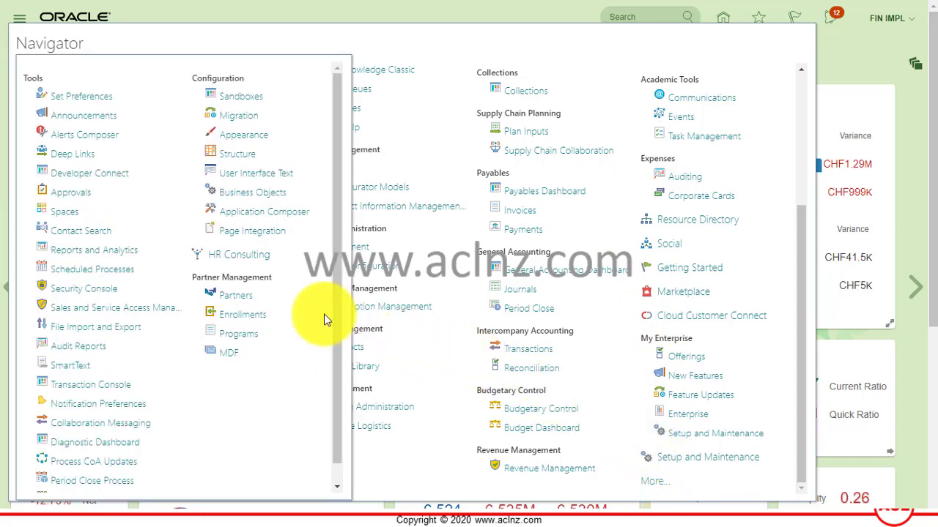
pyautogui.click(247, 98)
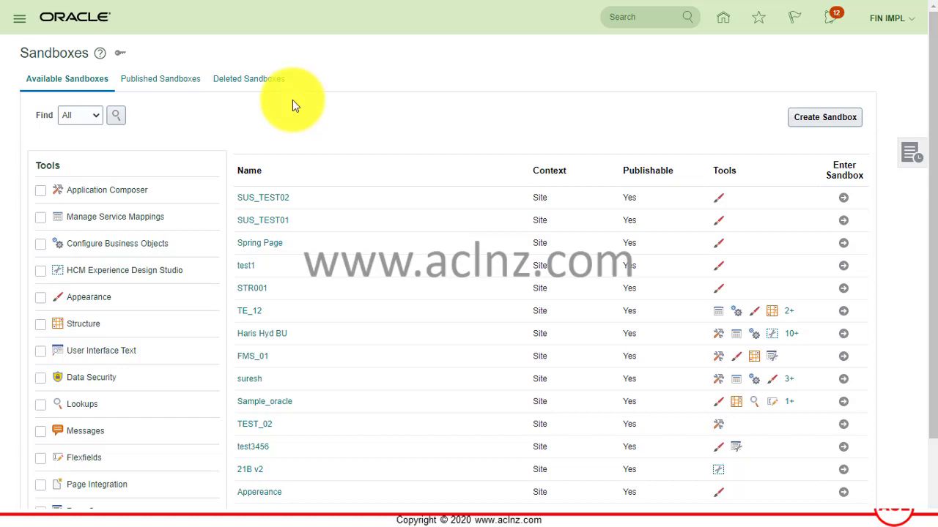
# - Delete the SUS_TEST02 sandbox from its details page and confirm the deletion
pyautogui.click(264, 198)
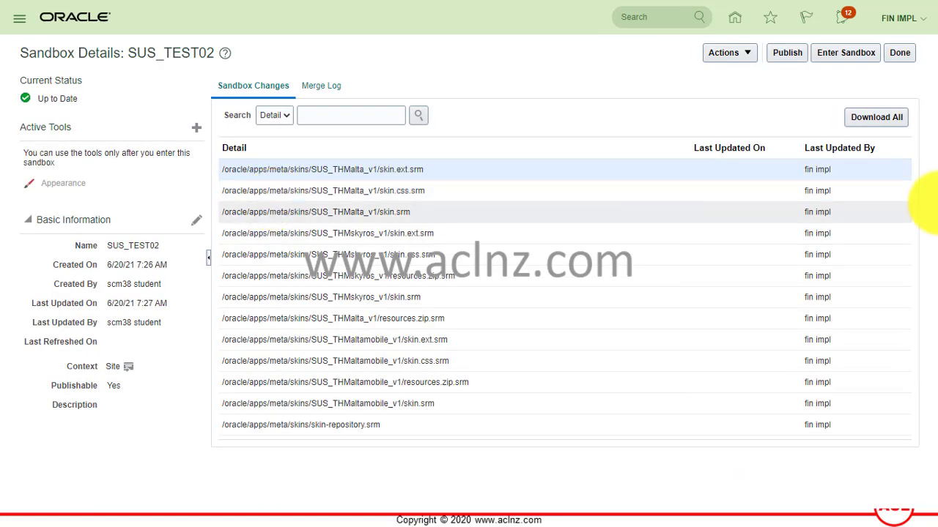
pyautogui.click(751, 54)
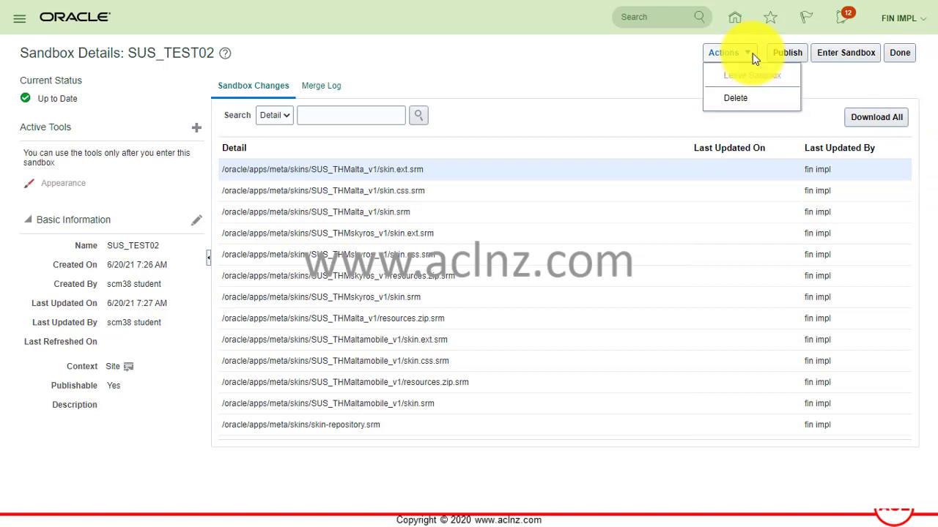
pyautogui.click(744, 101)
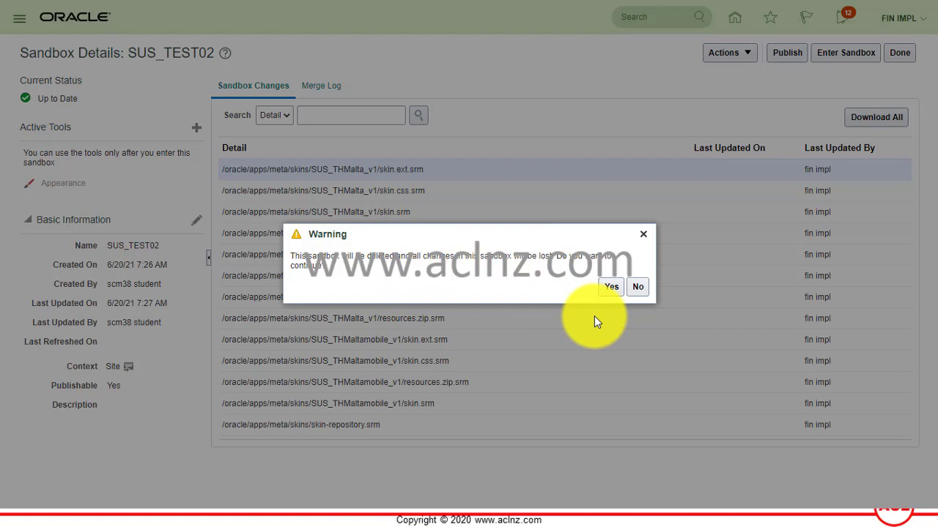
pyautogui.click(607, 289)
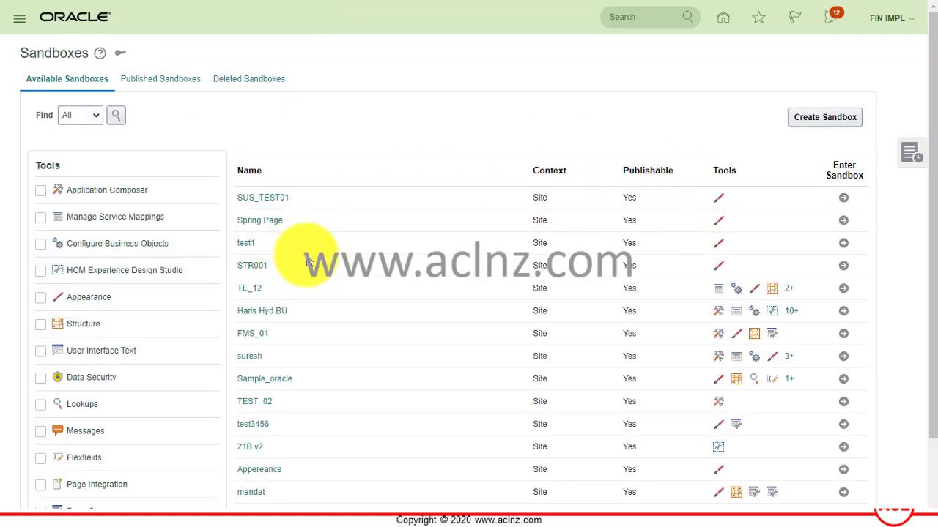
# - Delete the SUS_TEST01 sandbox from its details page and confirm the deletion
pyautogui.click(262, 197)
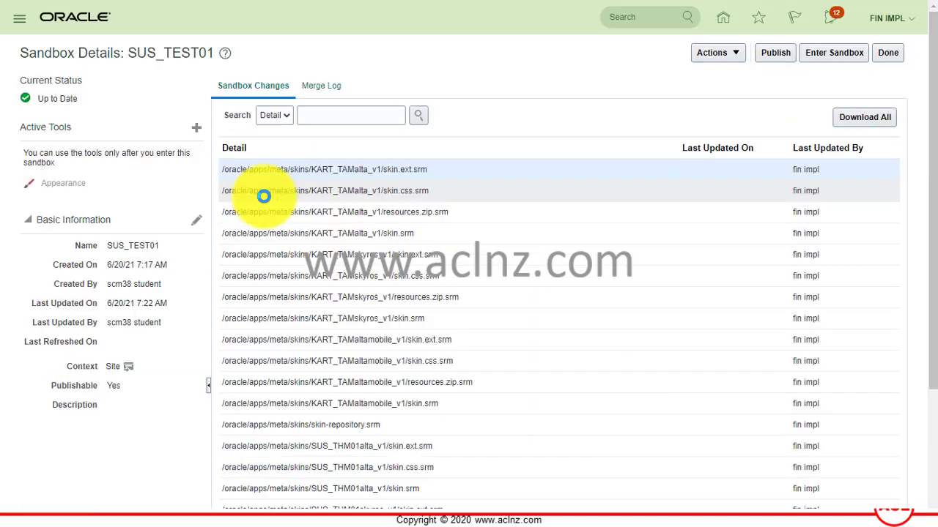
pyautogui.click(729, 57)
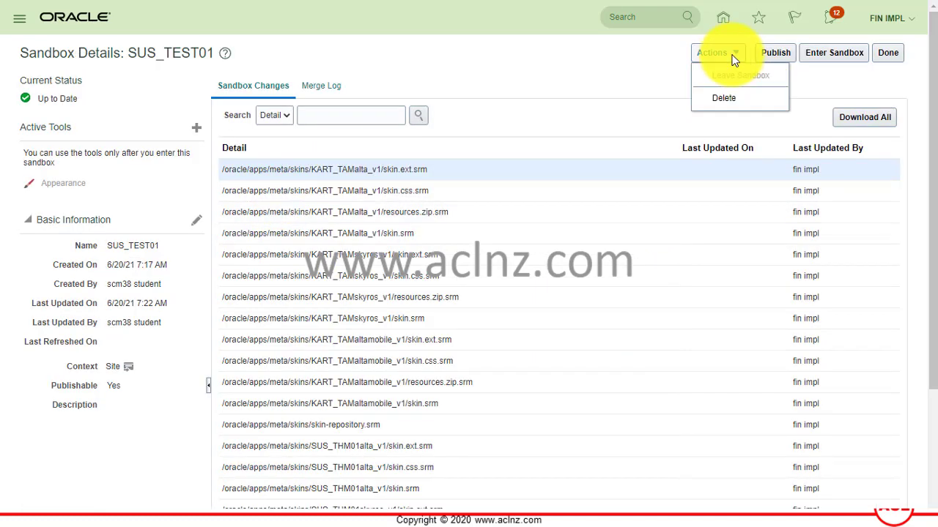
pyautogui.click(730, 99)
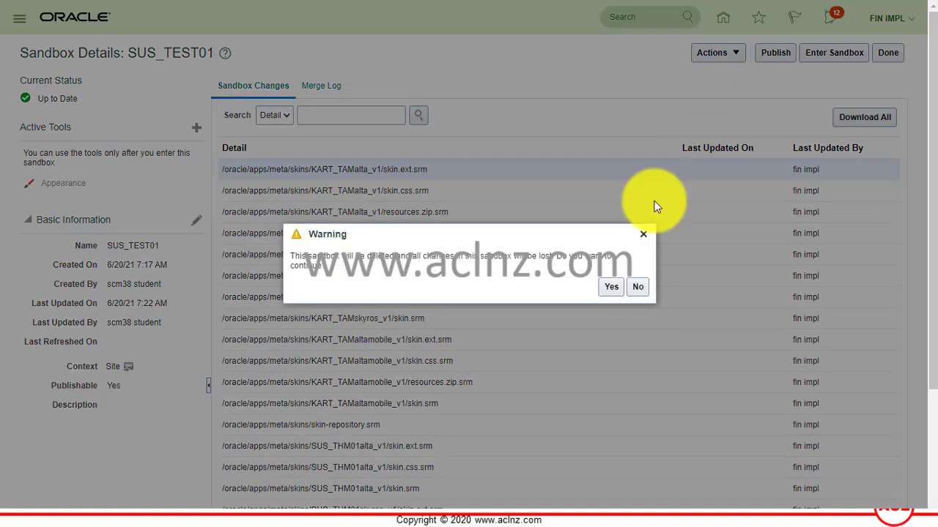
pyautogui.click(609, 288)
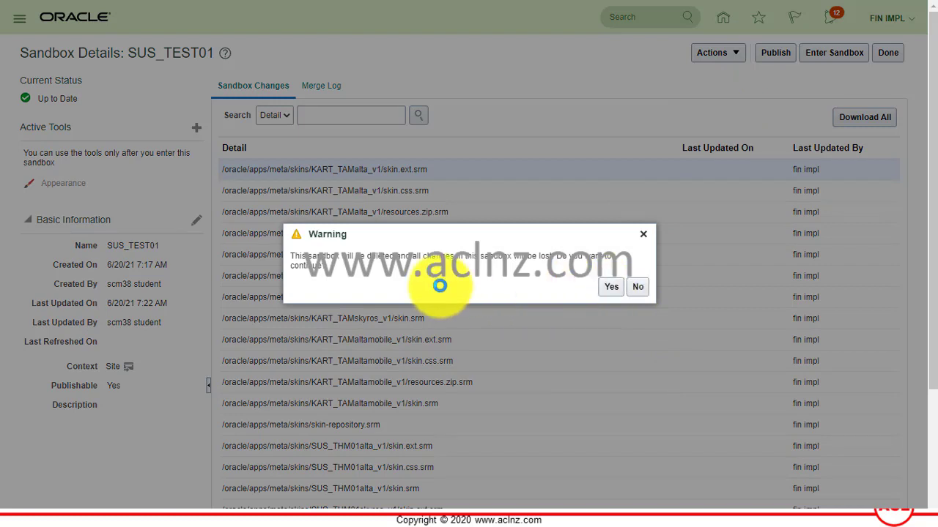
pyautogui.click(611, 289)
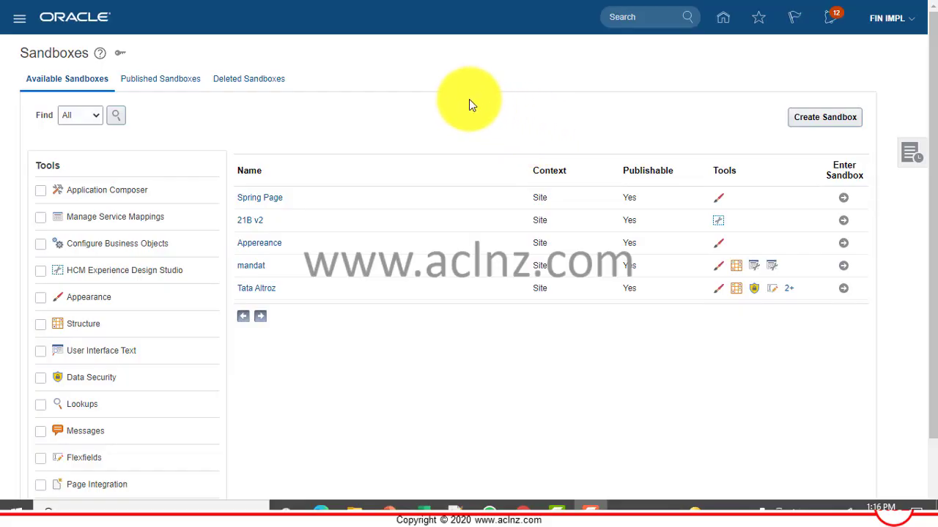
# - Check the list of deleted sandboxes and go to the Scheduled Processes overview
pyautogui.click(243, 79)
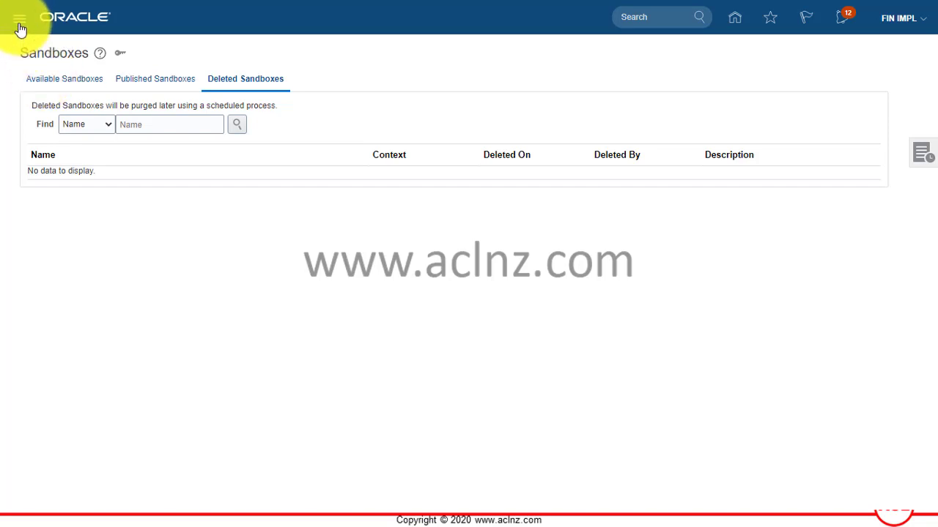
pyautogui.click(20, 26)
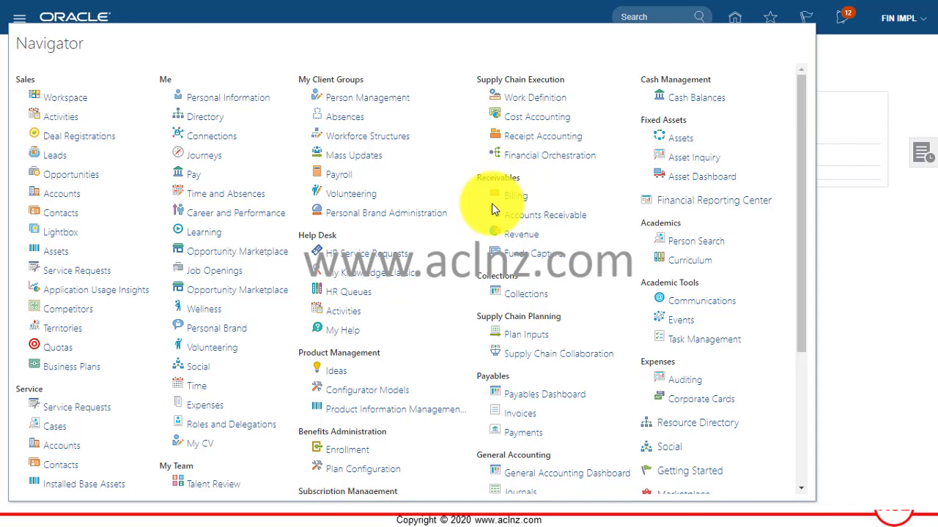
pyautogui.scroll(-1, 506, 230)
pyautogui.scroll(-1, 527, 238)
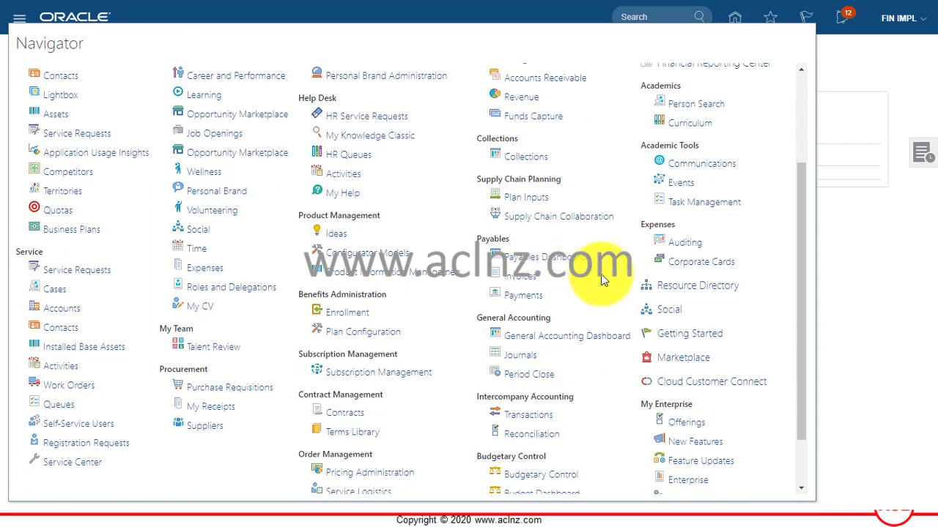
pyautogui.scroll(-1, 602, 276)
pyautogui.click(655, 483)
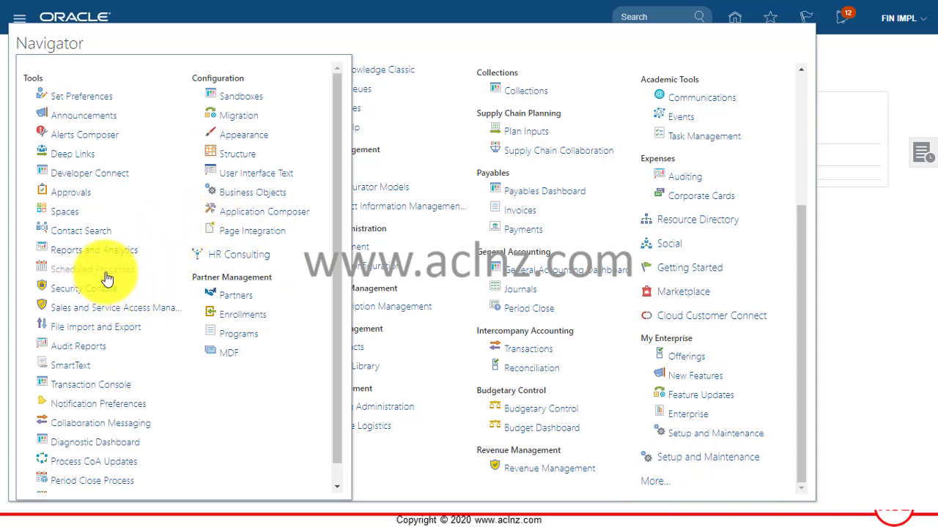
pyautogui.click(105, 271)
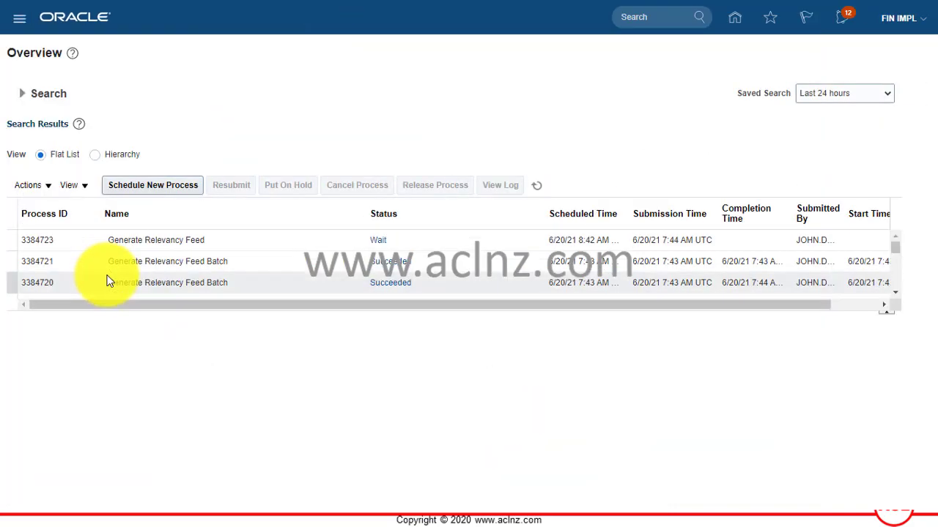
# - Schedule a new process using the Purge Sandboxes Job and submit it with the default options
pyautogui.click(153, 186)
pyautogui.click(364, 237)
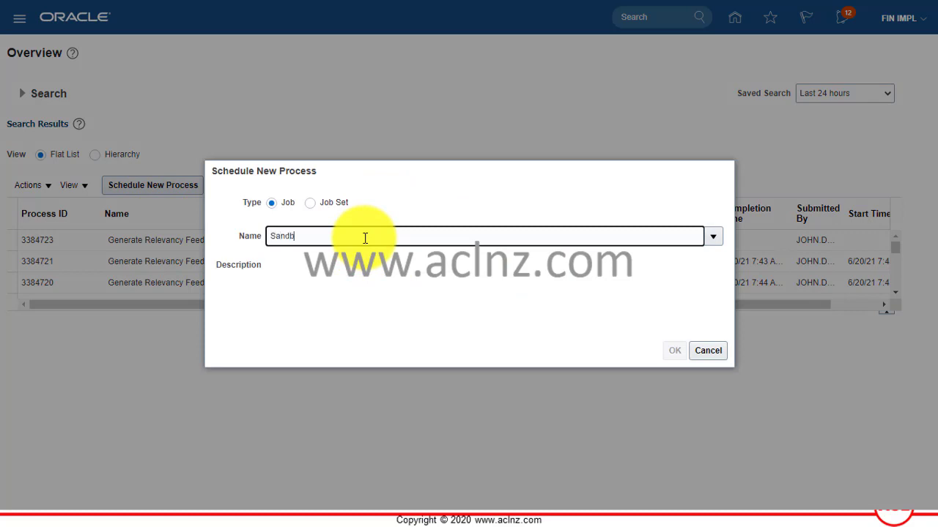
pyautogui.press('Tab')
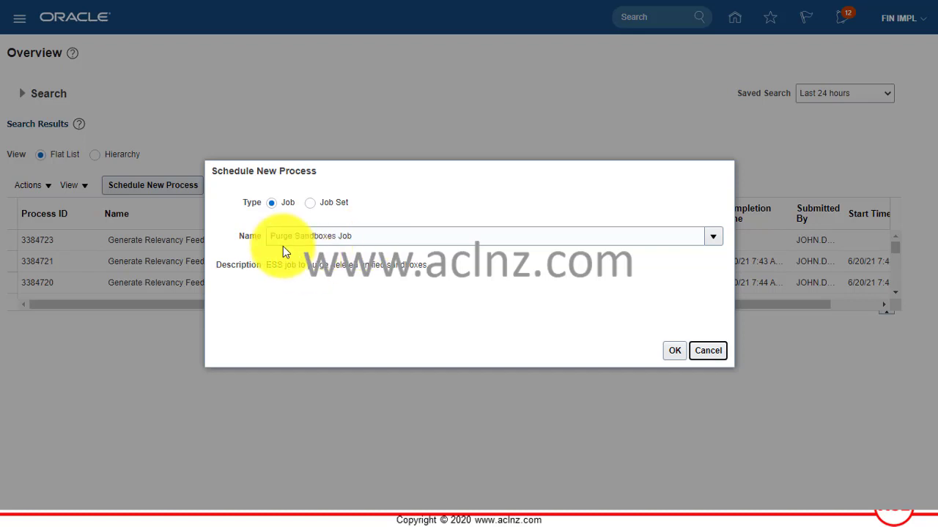
pyautogui.click(674, 353)
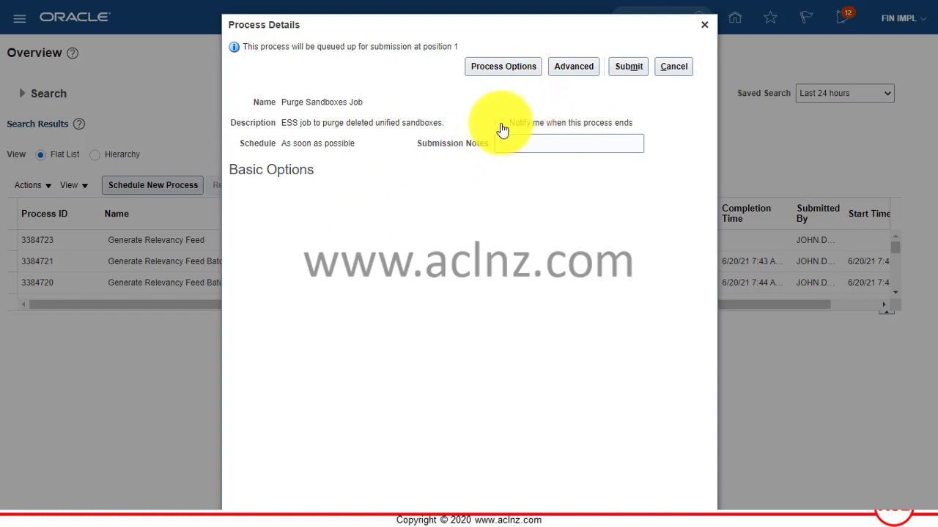
pyautogui.click(628, 66)
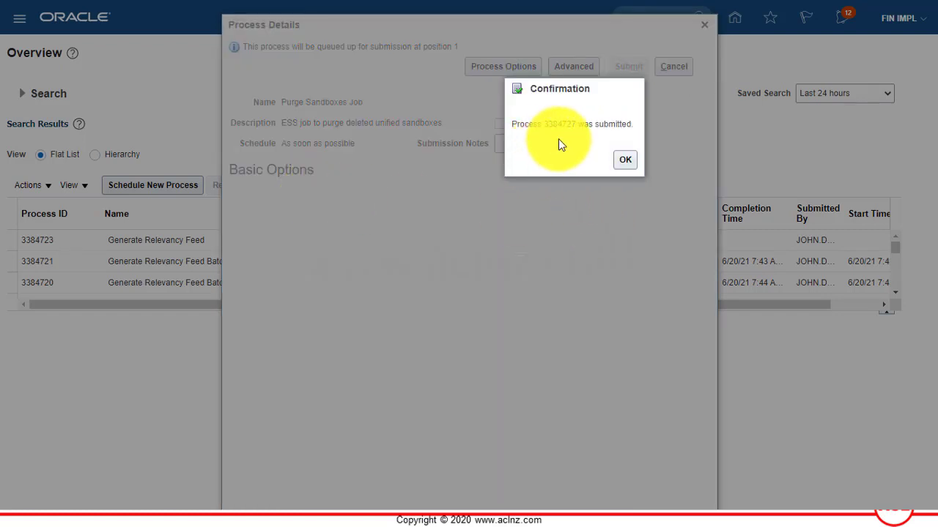
pyautogui.click(615, 166)
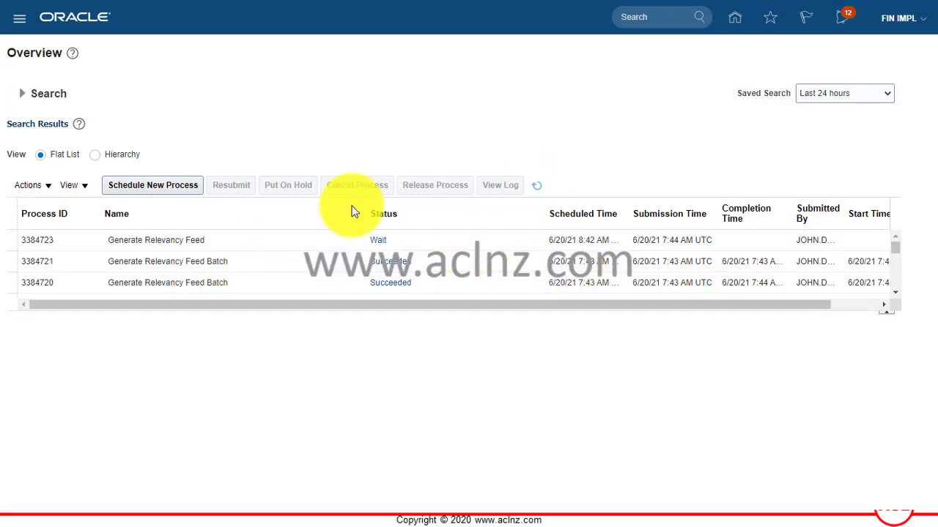
# - Refresh the scheduled process list to check the status of the Purge Sandboxes Job
pyautogui.click(224, 262)
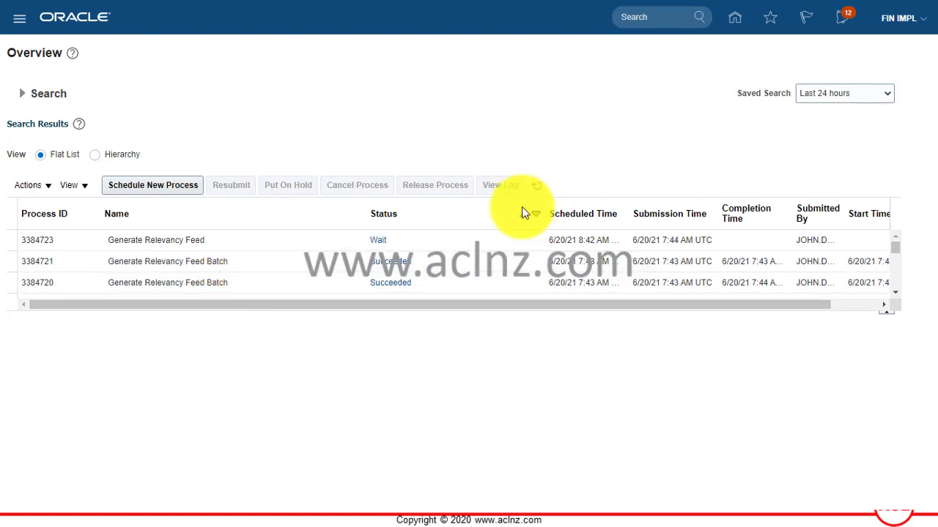
pyautogui.click(538, 188)
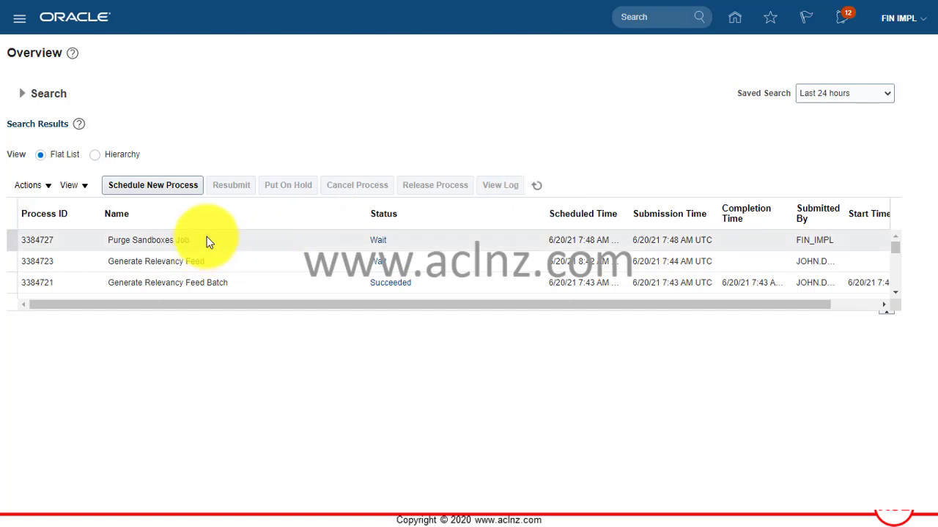
pyautogui.click(536, 187)
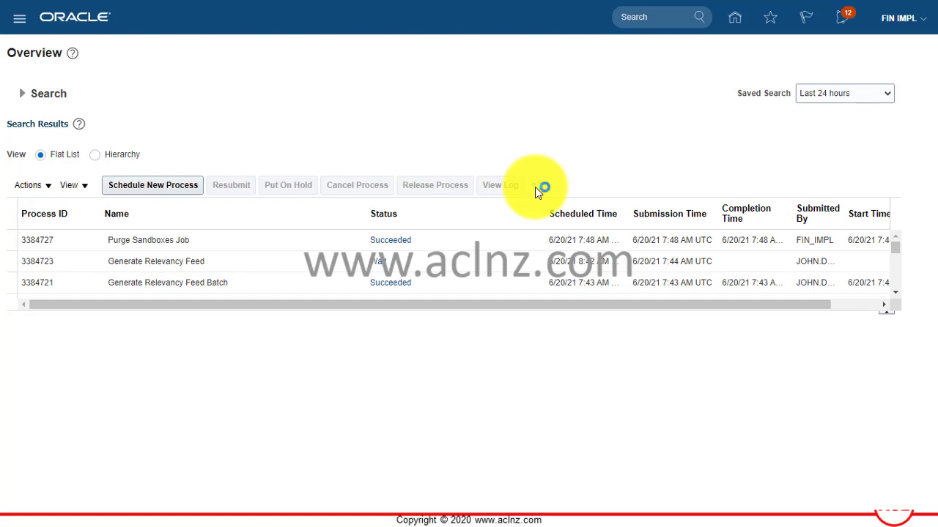
# - Open the Purge Sandboxes Job's attachments, read its output text and log files in Notepad, and close them
pyautogui.click(188, 242)
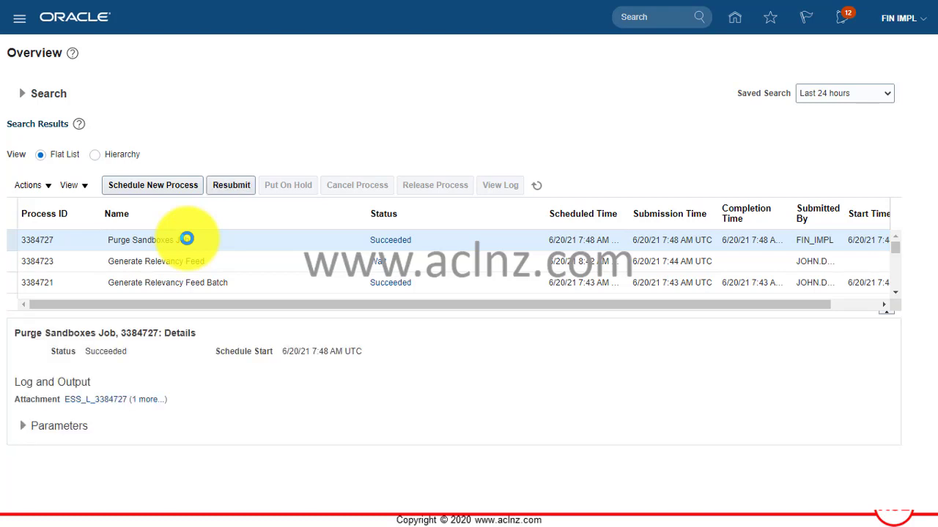
pyautogui.click(147, 402)
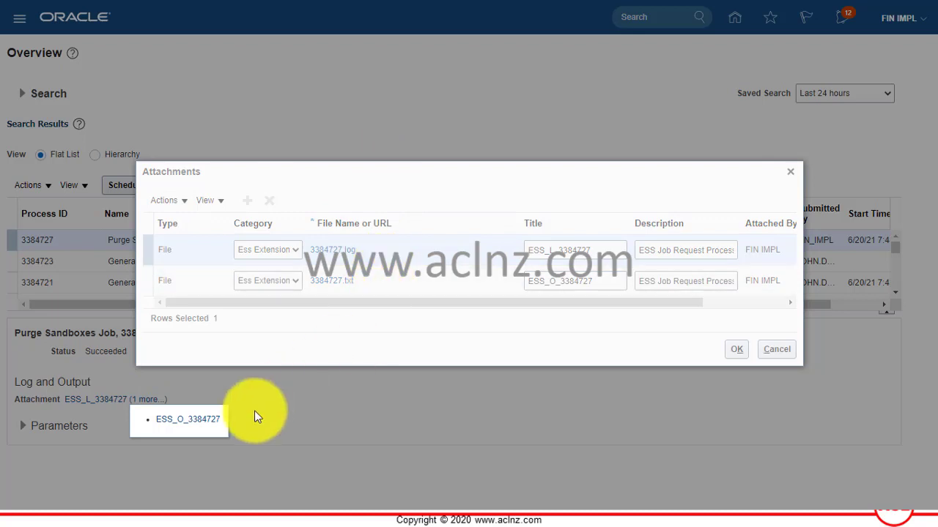
pyautogui.click(327, 283)
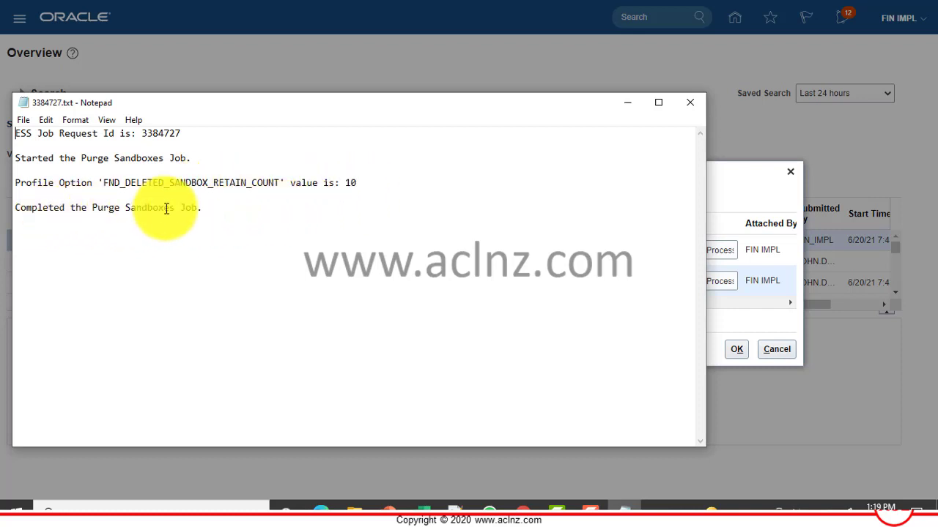
pyautogui.click(213, 211)
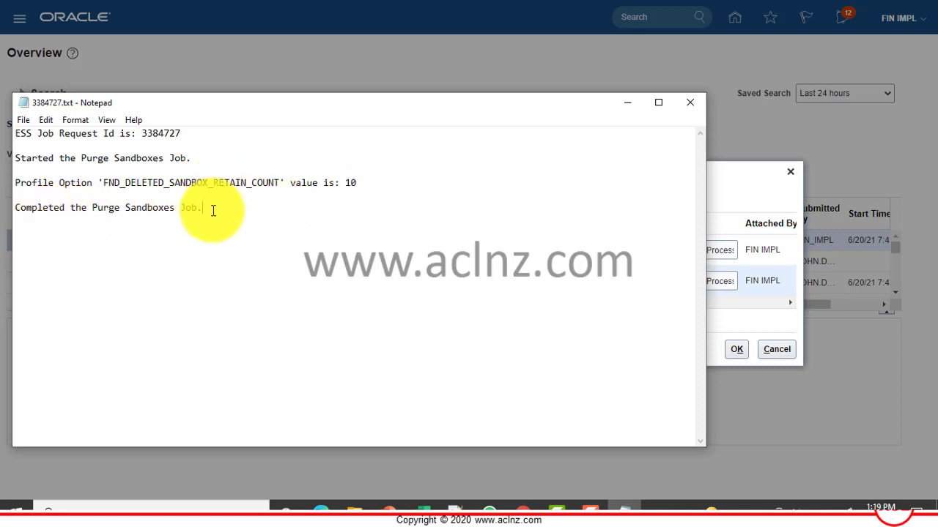
pyautogui.click(688, 107)
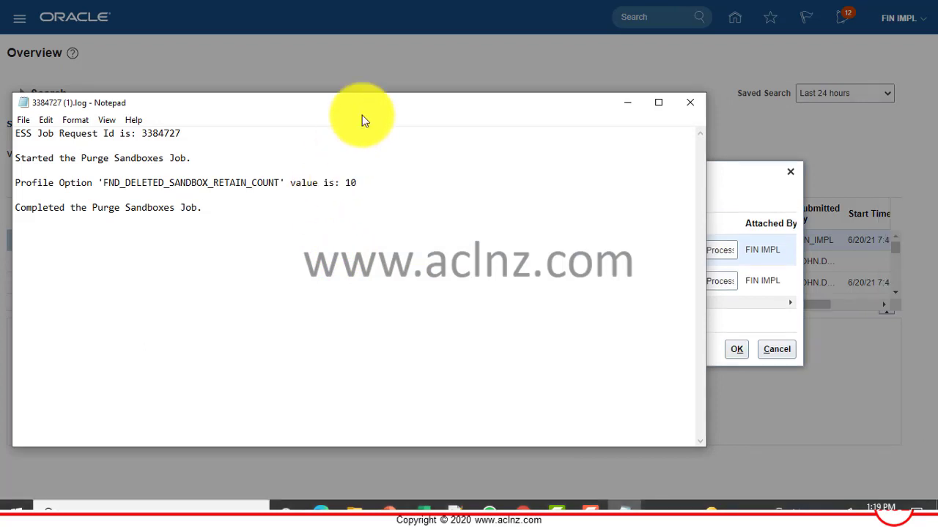
pyautogui.click(689, 104)
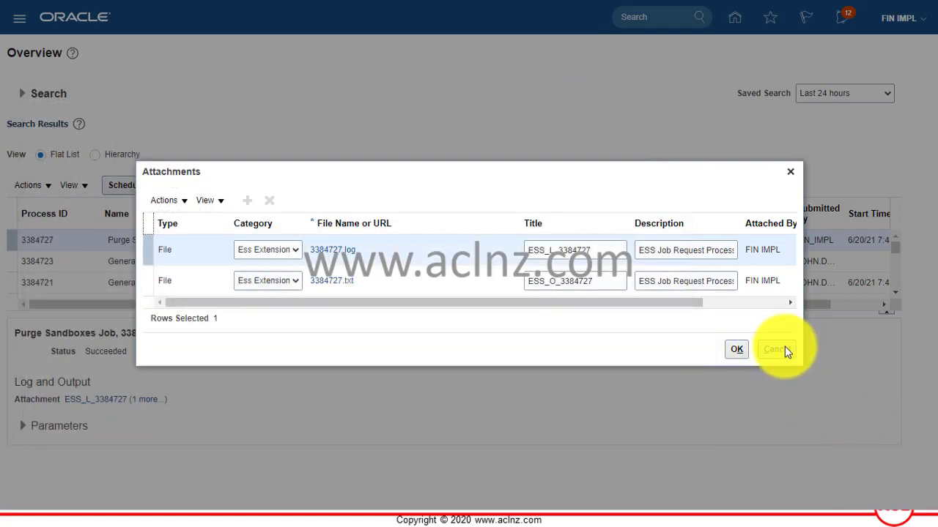
# - Close the job's attachments and select the Purge Sandboxes Job in the process list to check its status and details
pyautogui.click(784, 351)
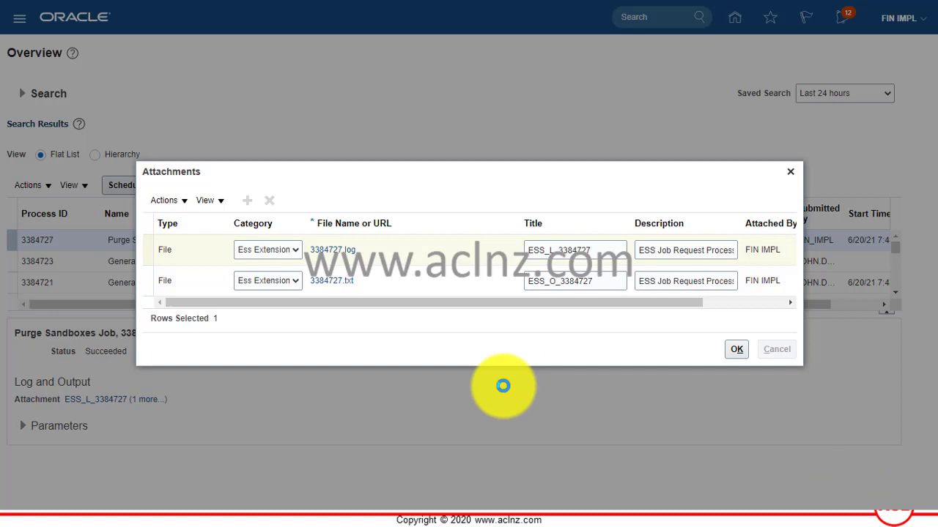
pyautogui.click(737, 365)
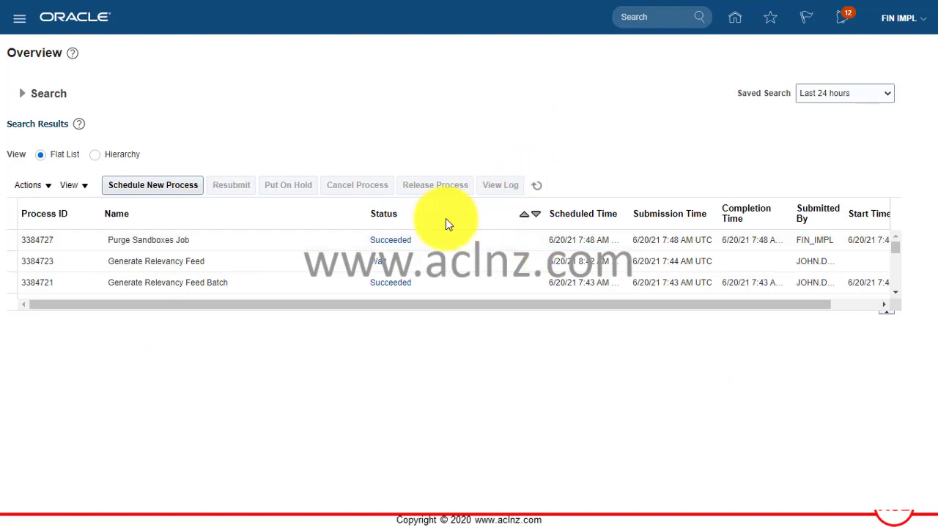
pyautogui.click(231, 245)
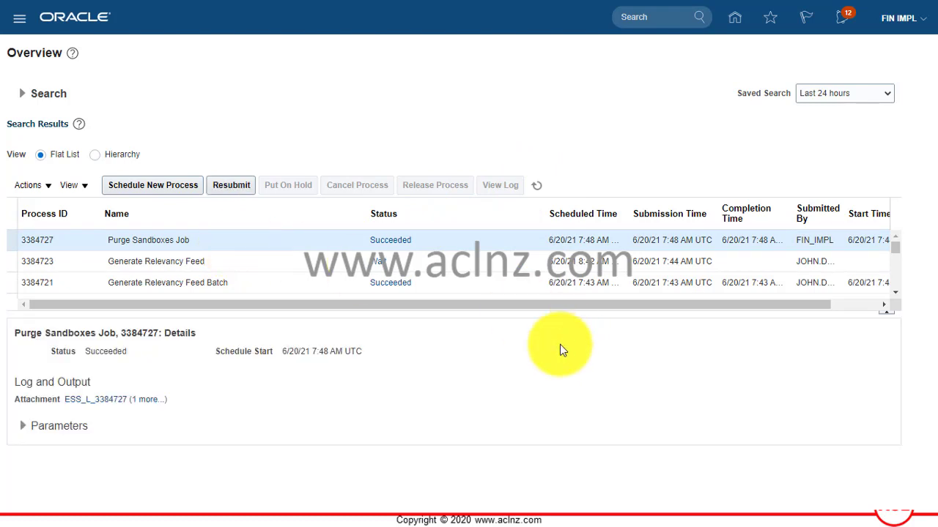
# - Go to the Sandboxes page under Configuration
pyautogui.click(19, 19)
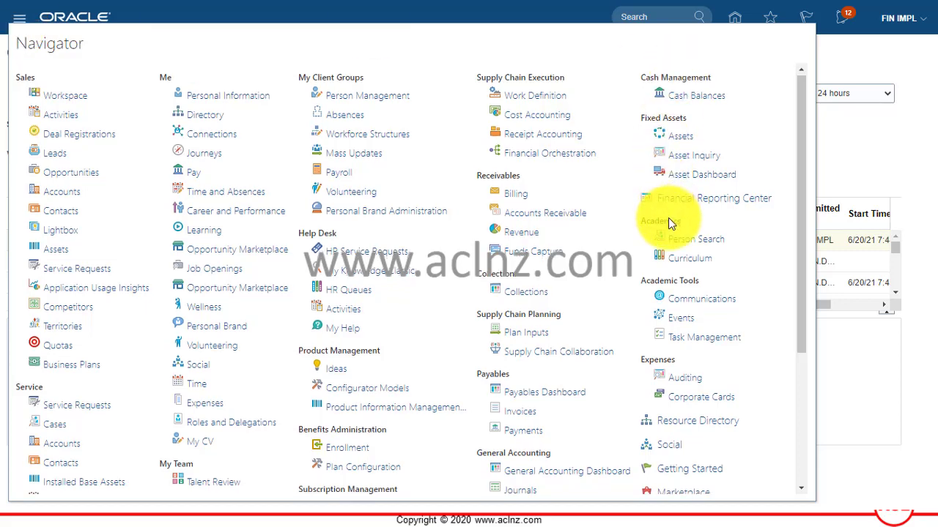
pyautogui.scroll(-5, 669, 220)
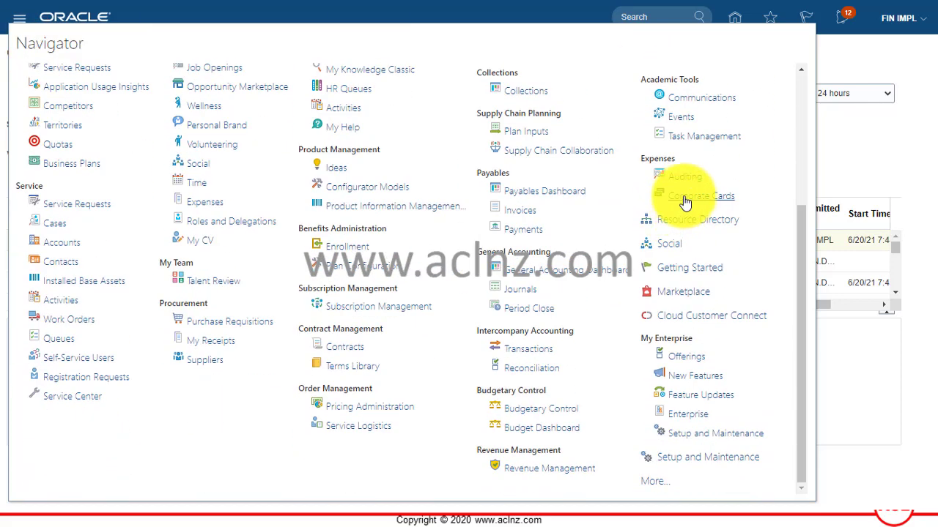
pyautogui.click(655, 484)
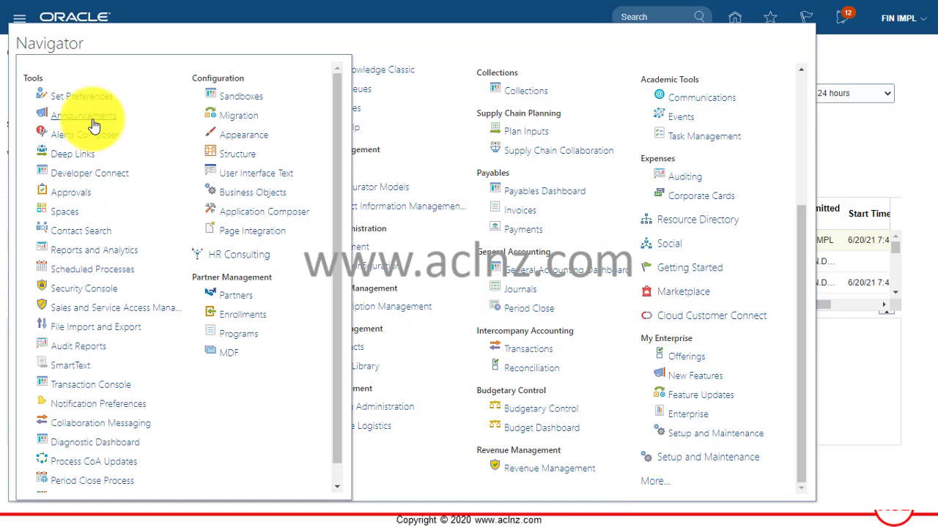
pyautogui.click(236, 96)
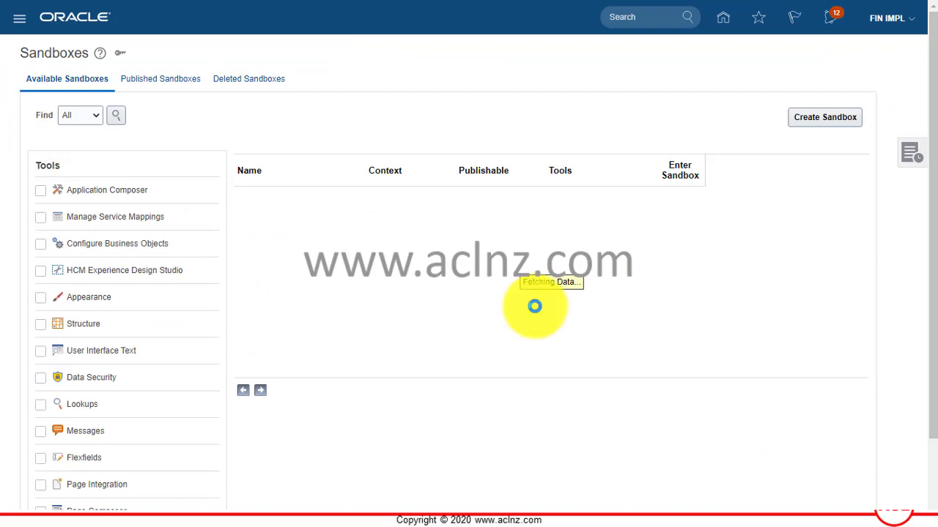